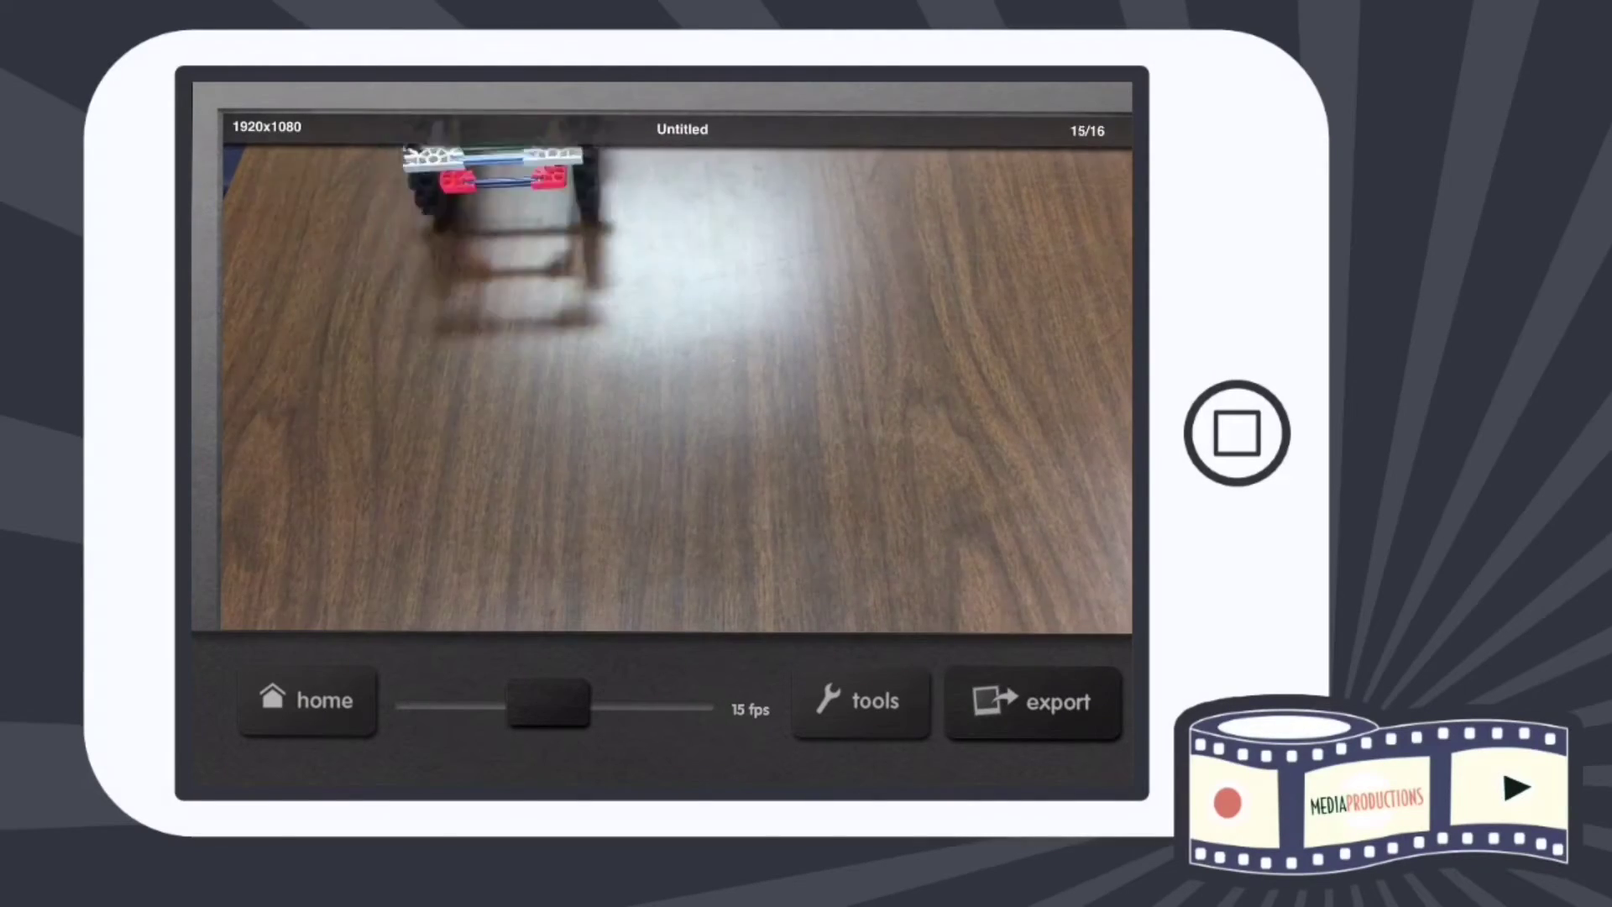
# Vary the car animation's playback speed through 13, 3 and 6 fps, ending at 30 fps
pyautogui.moveTo(547, 704); pyautogui.dragTo(496, 704)
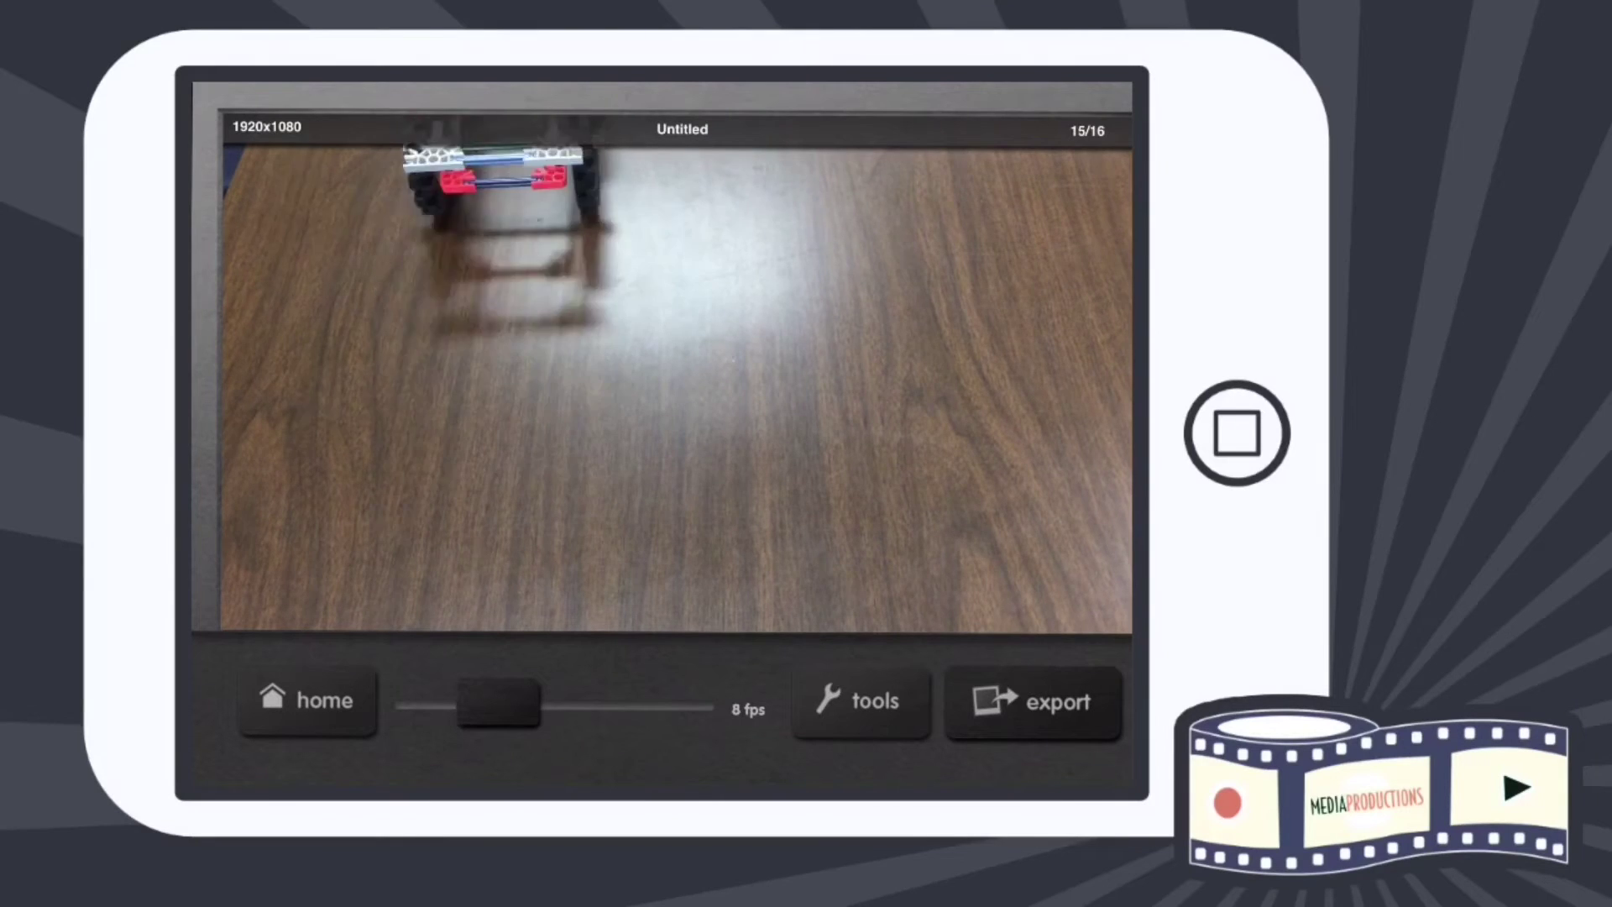
pyautogui.moveTo(497, 704); pyautogui.dragTo(455, 703)
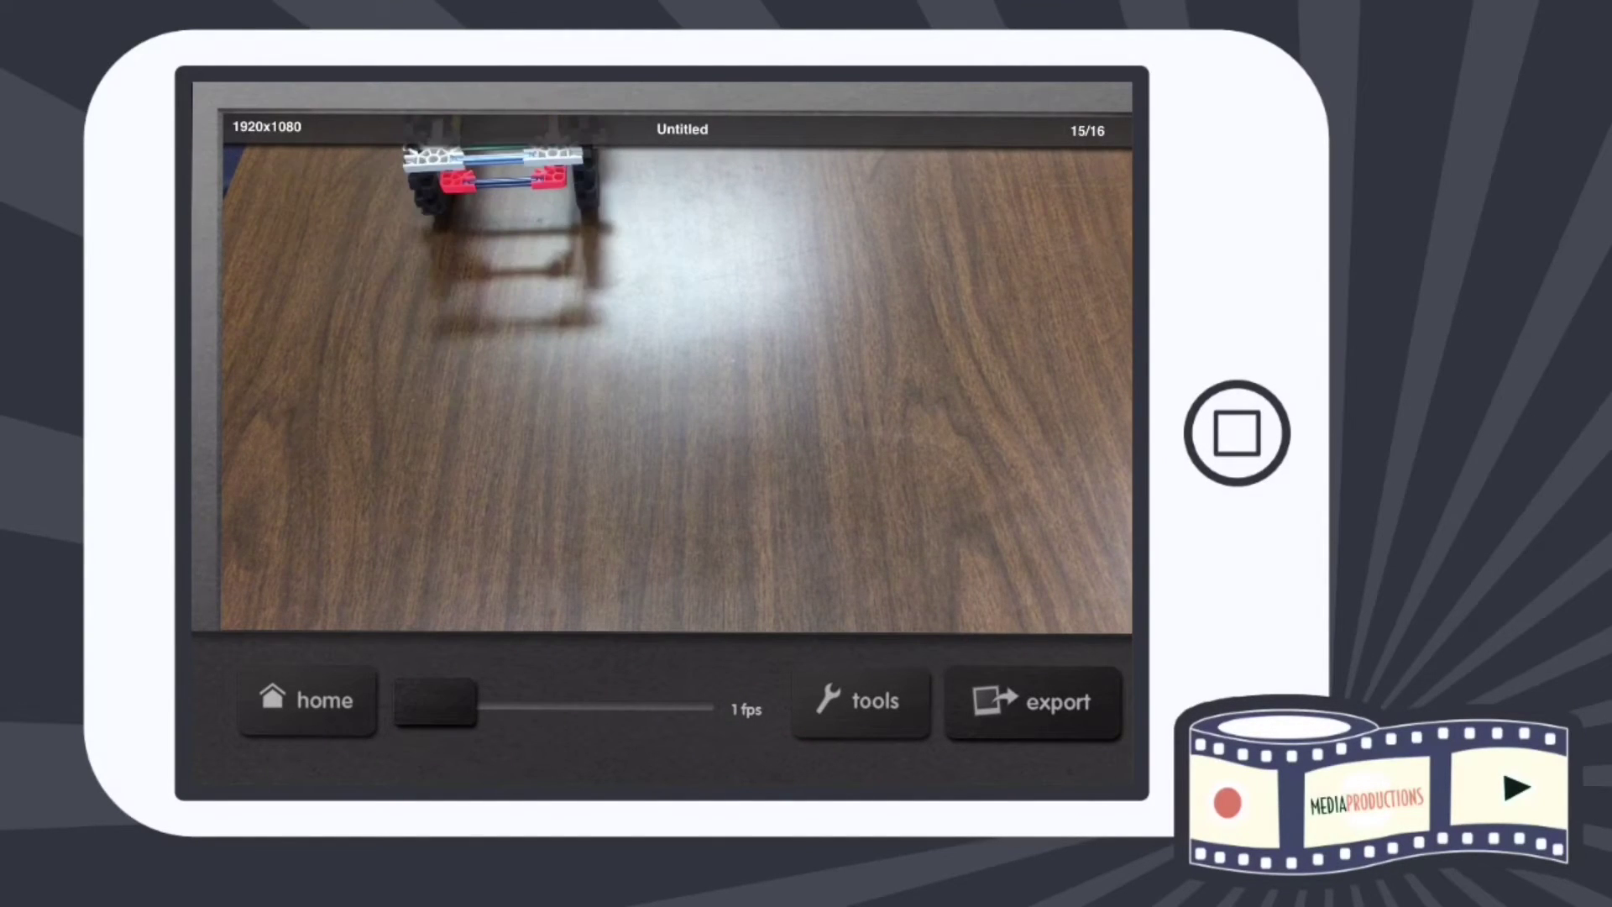
pyautogui.moveTo(472, 704); pyautogui.dragTo(482, 703)
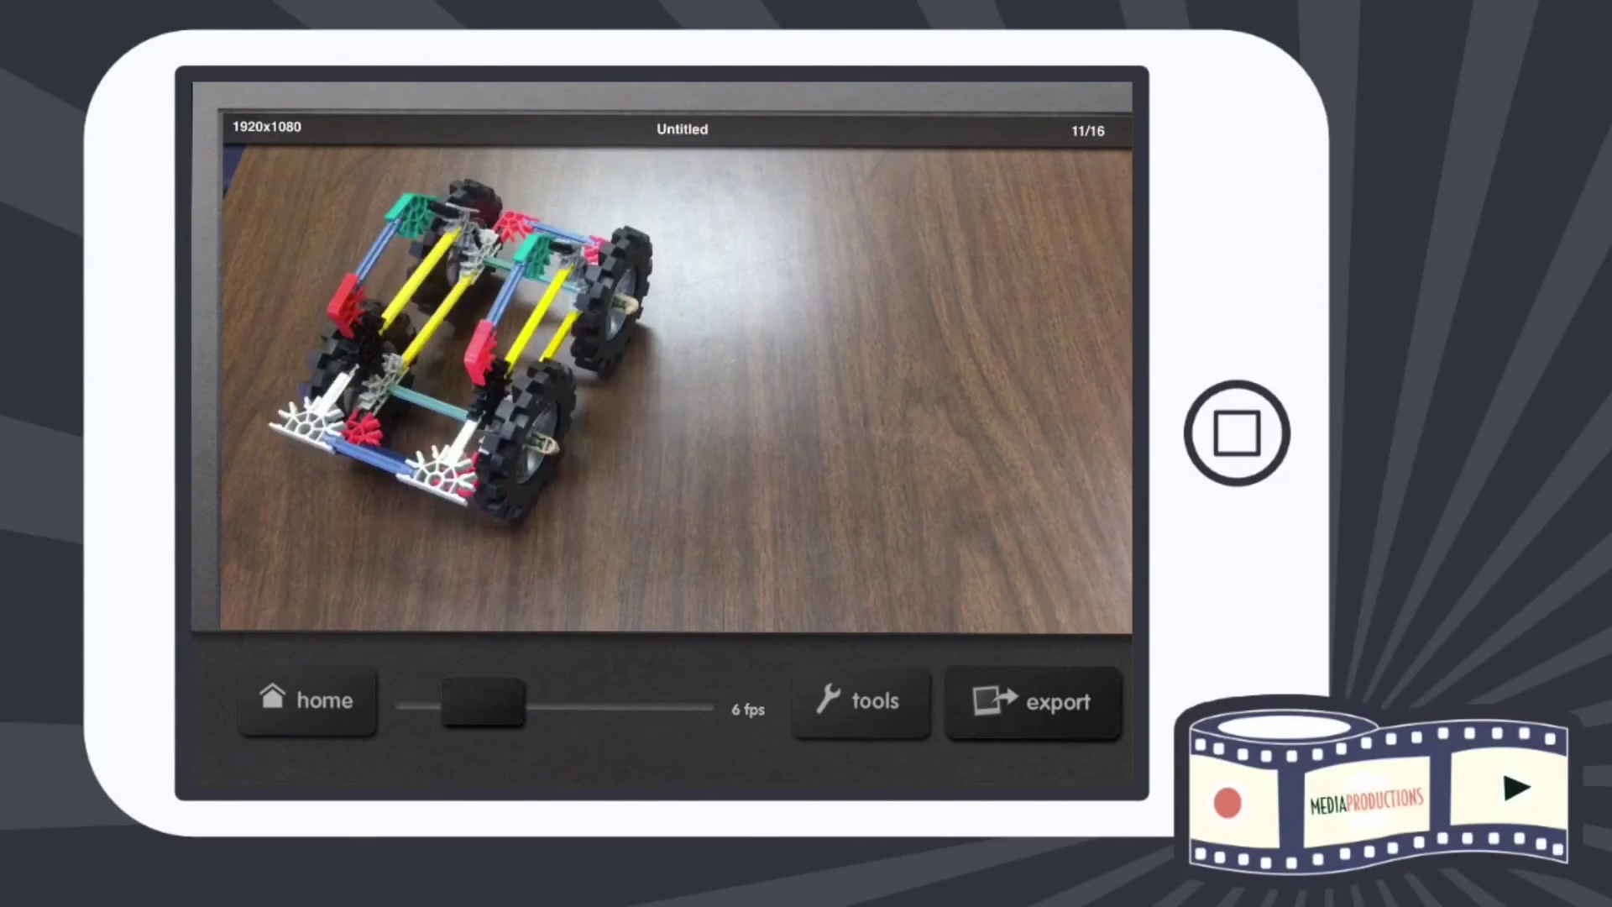
pyautogui.moveTo(523, 703); pyautogui.dragTo(670, 703)
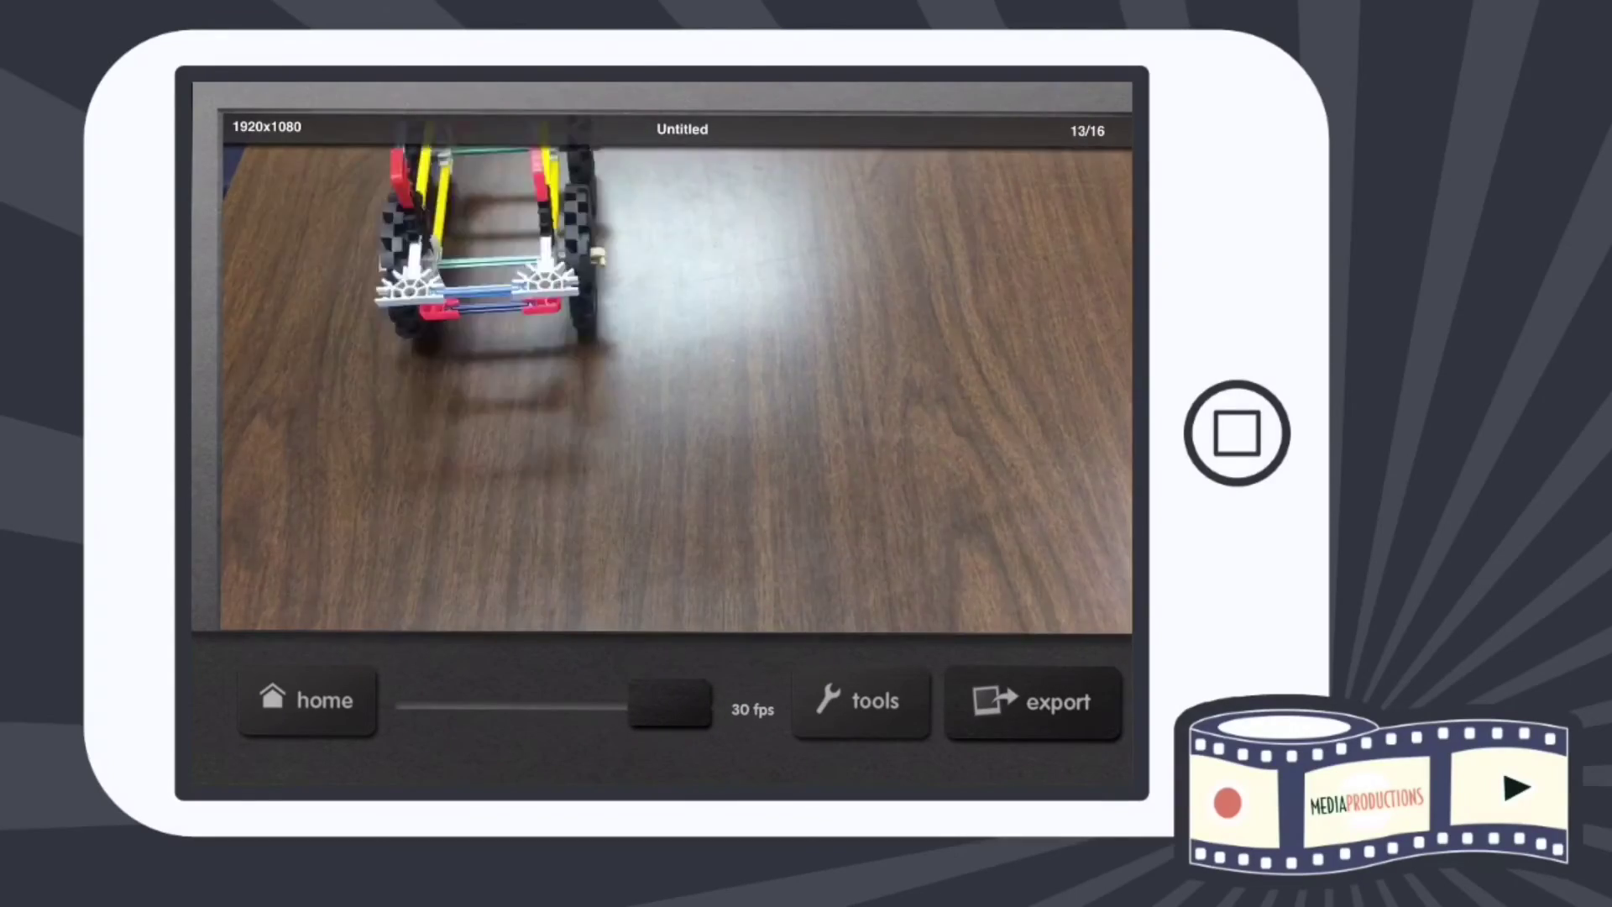